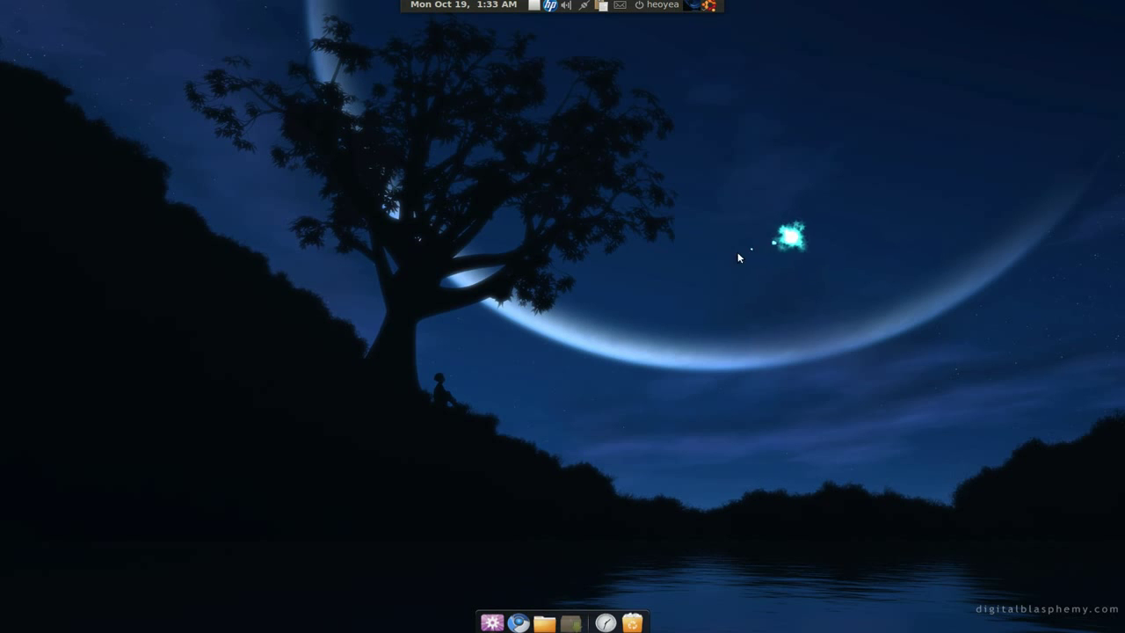
Launch Synaptic Package Manager from the dock
left_click(569, 622)
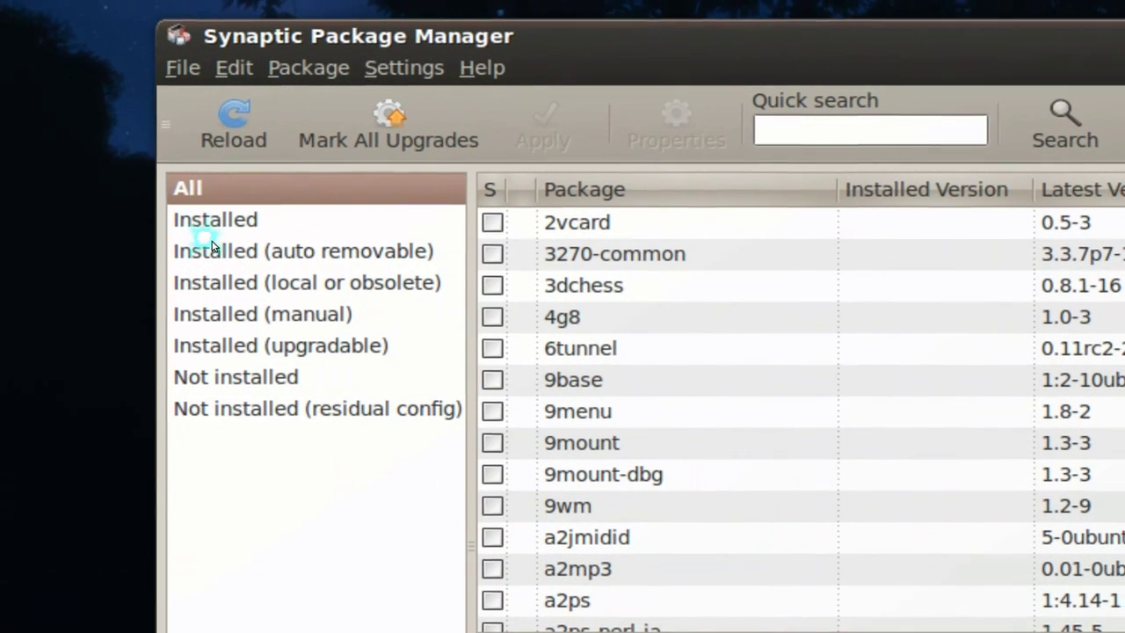
Filter the package list to the 1,649 installed packages and bring up the File menu
left_click(211, 232)
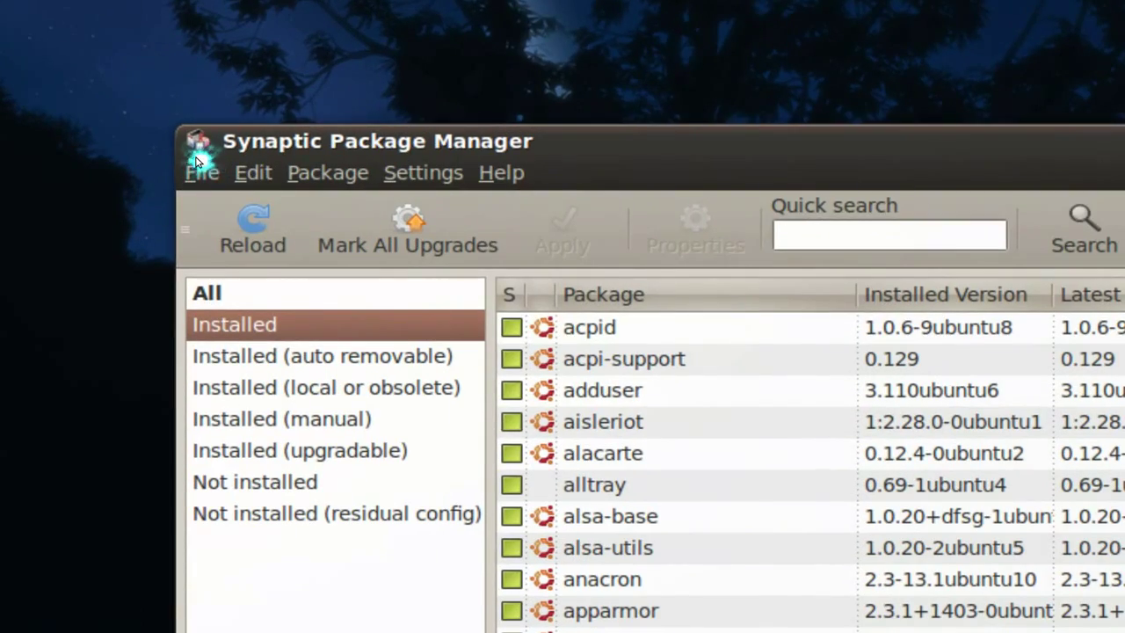
left_click(198, 163)
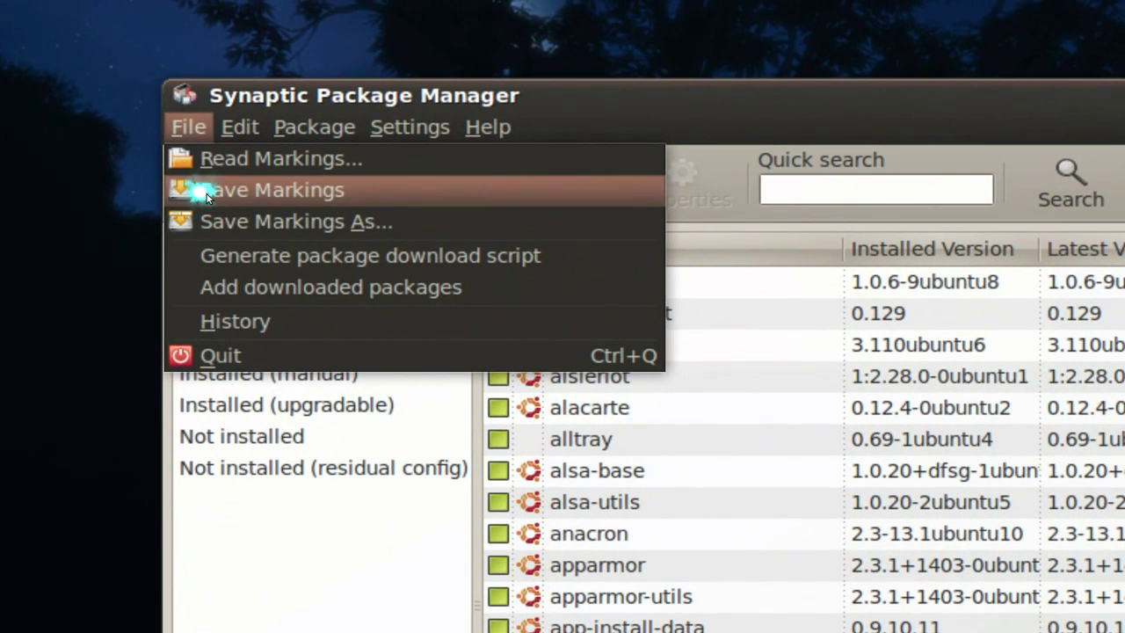
Save the markings with 'Save full state' as abc on the Desktop, then close Synaptic
left_click(206, 196)
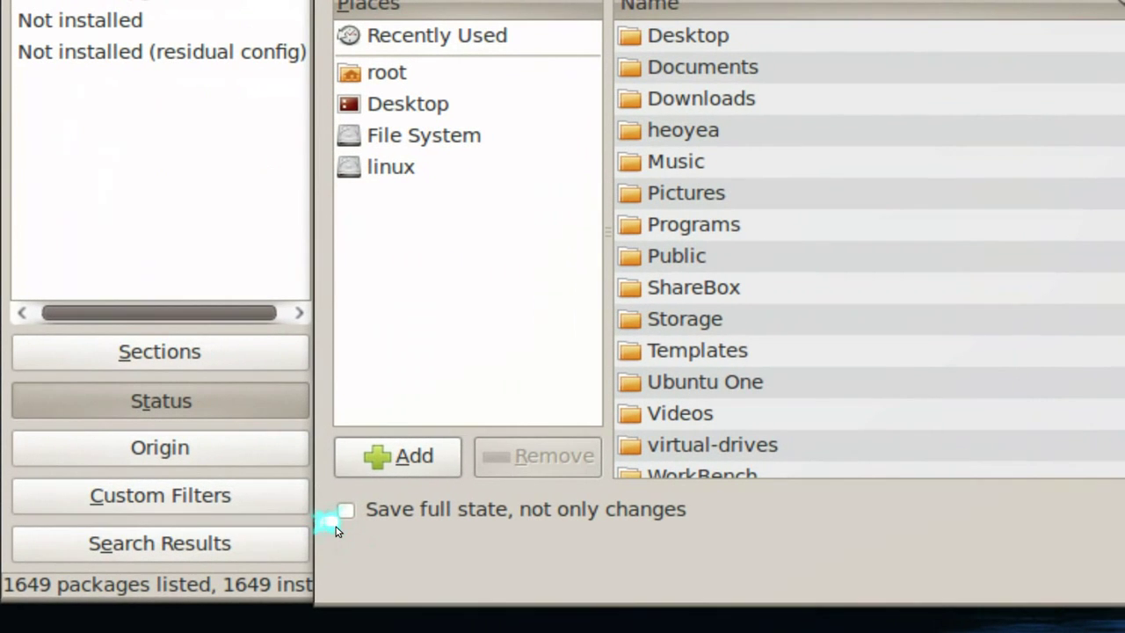
left_click(339, 520)
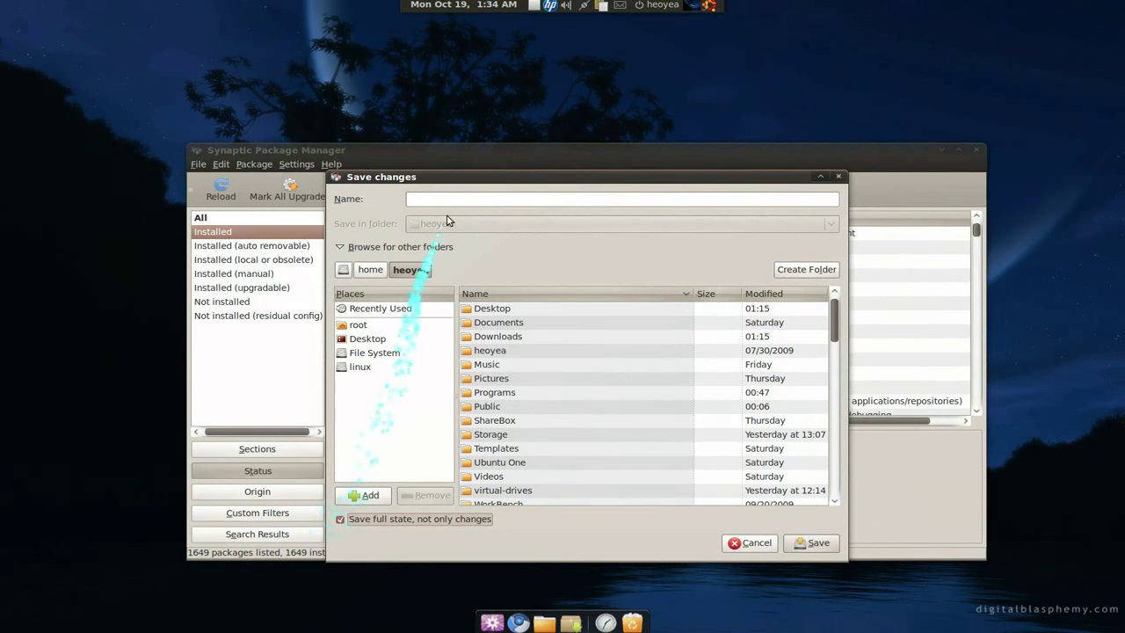
left_click(449, 202)
type("abc")
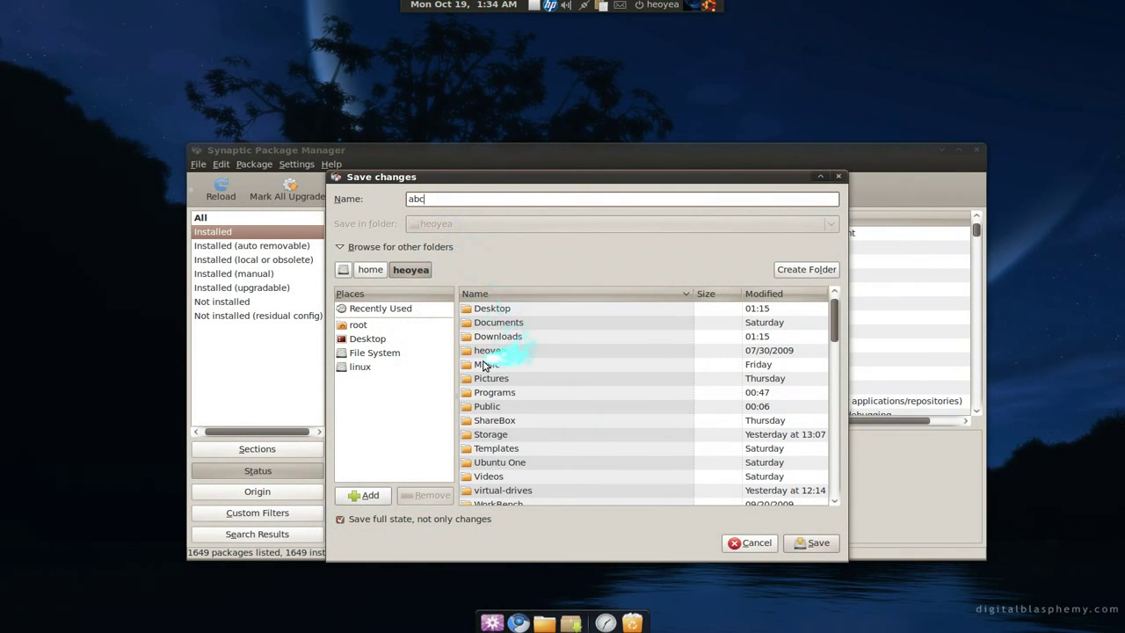
double_click(486, 311)
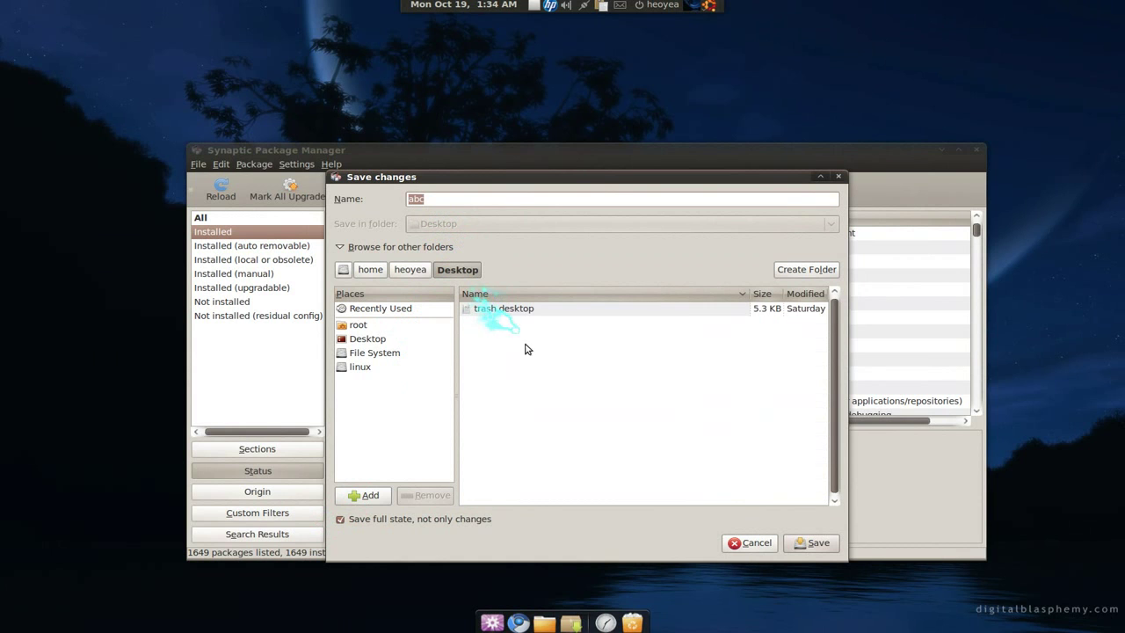
left_click(806, 540)
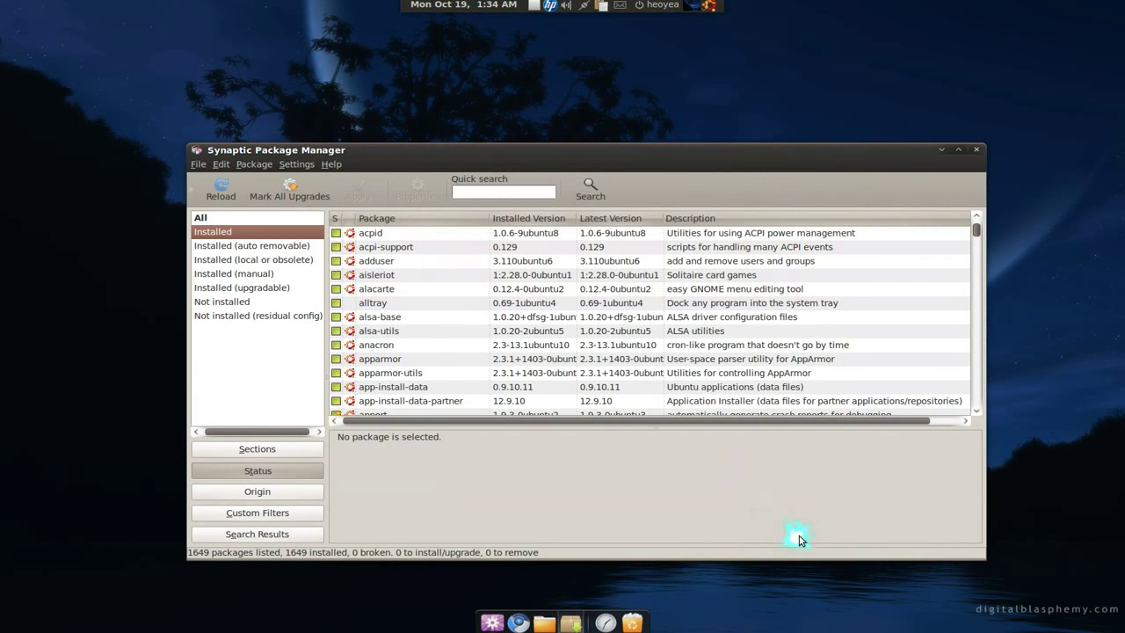
left_click(940, 151)
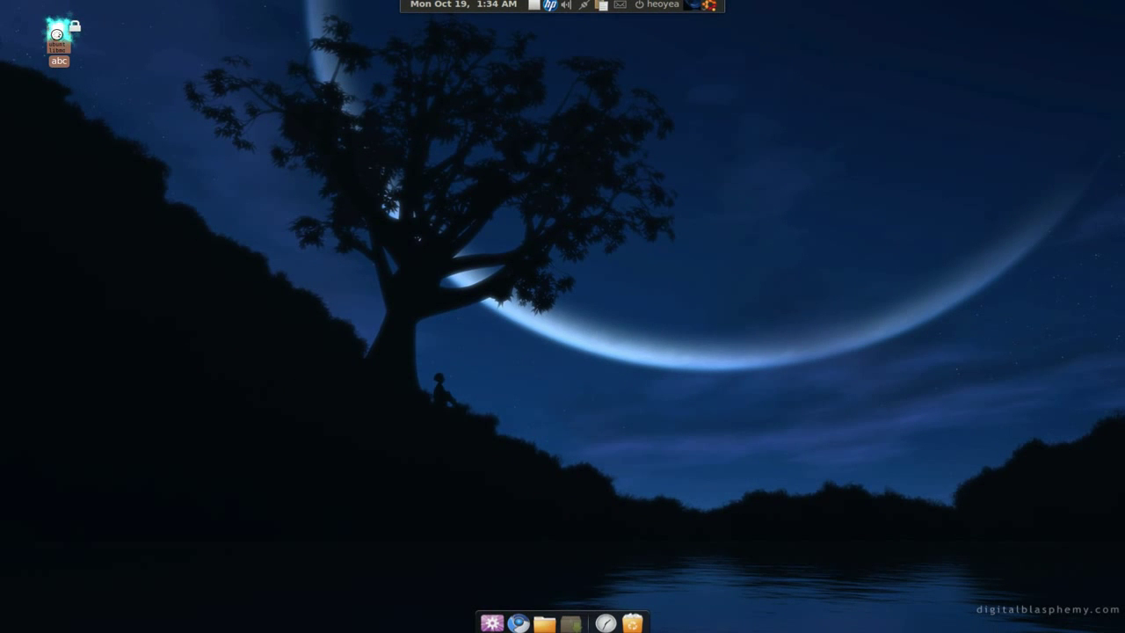
double_click(57, 35)
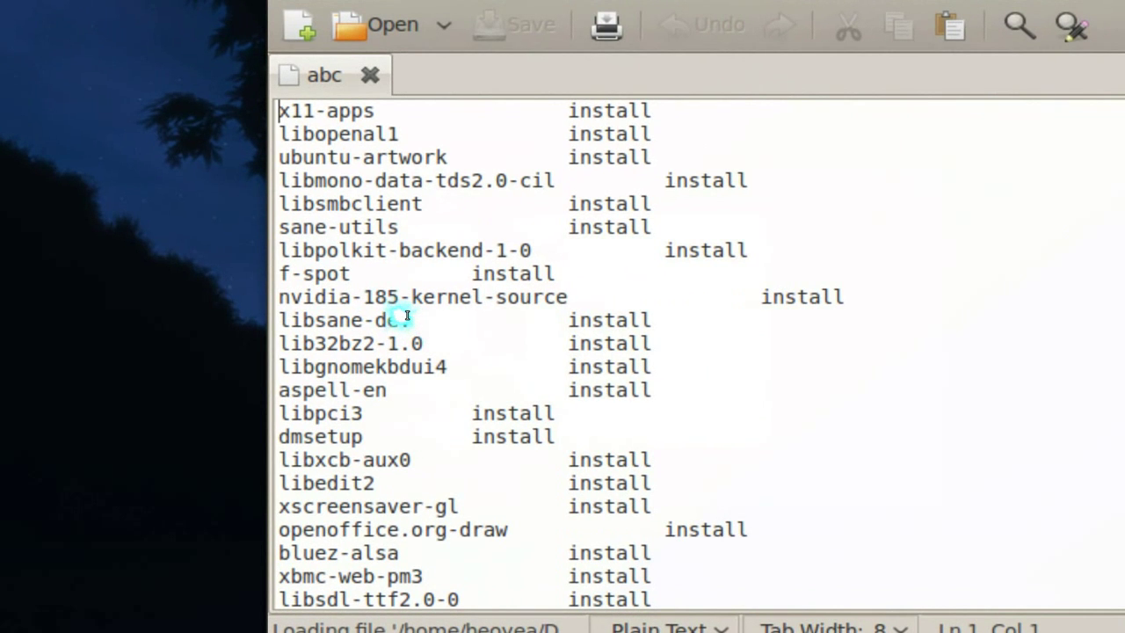
scroll(406, 317, "down", 2)
scroll(405, 314, "down", 3)
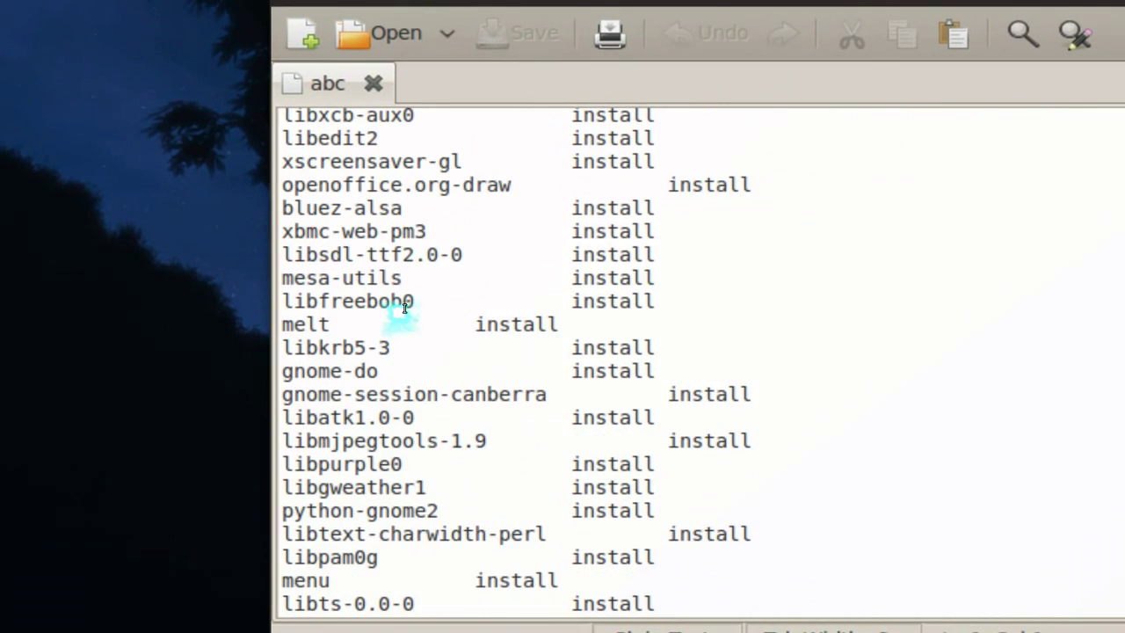
scroll(404, 314, "down", 1)
scroll(405, 309, "down", 4)
scroll(404, 308, "down", 3)
scroll(404, 308, "down", 3)
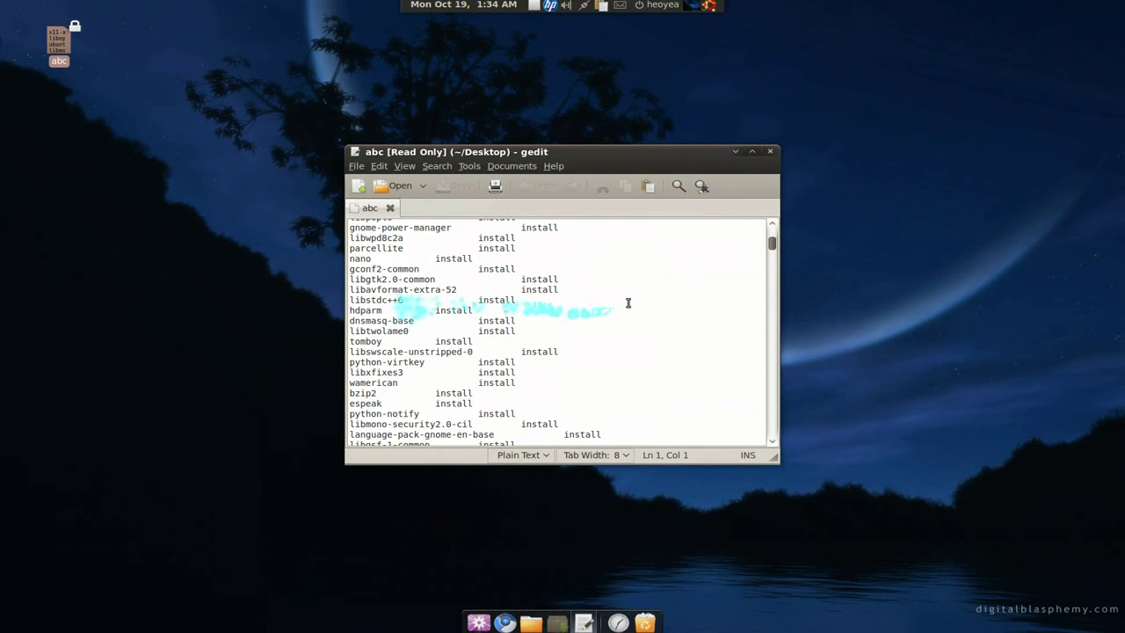
left_click(636, 291)
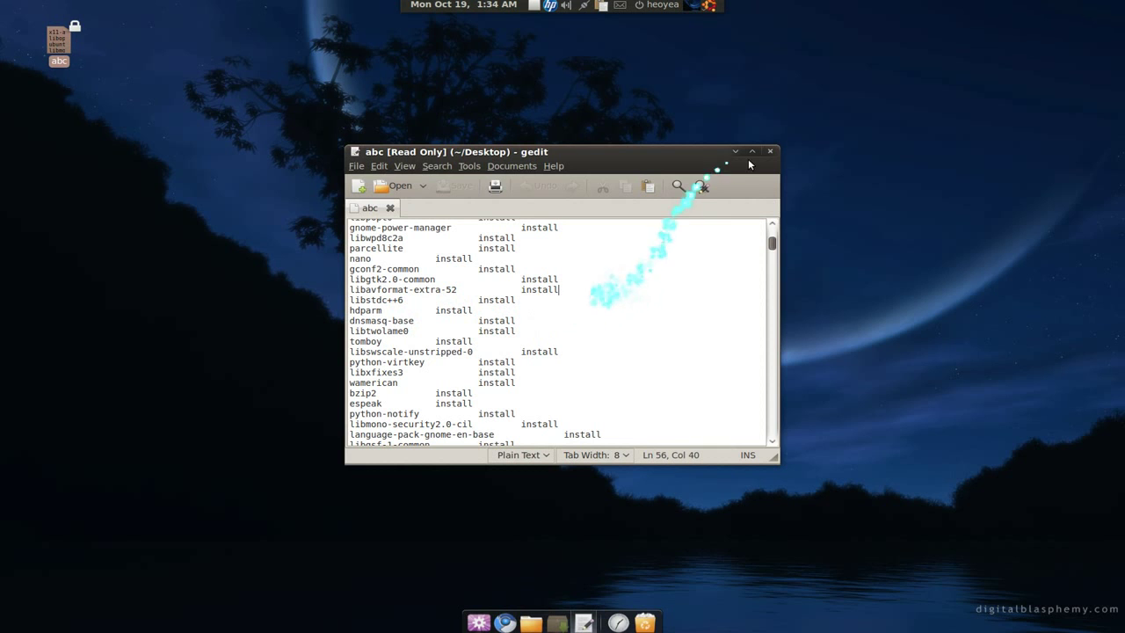
left_click(770, 151)
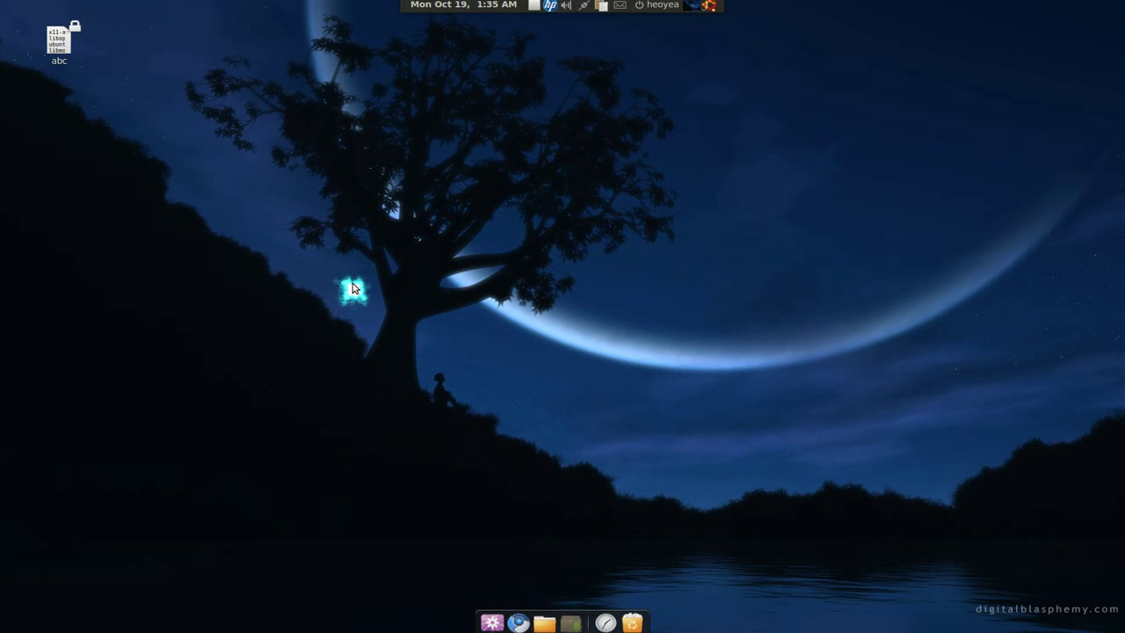
Reopen Synaptic, show all packages, and mark 2vcard, 3dchess and dependency xaw3dg for installation
left_click(569, 620)
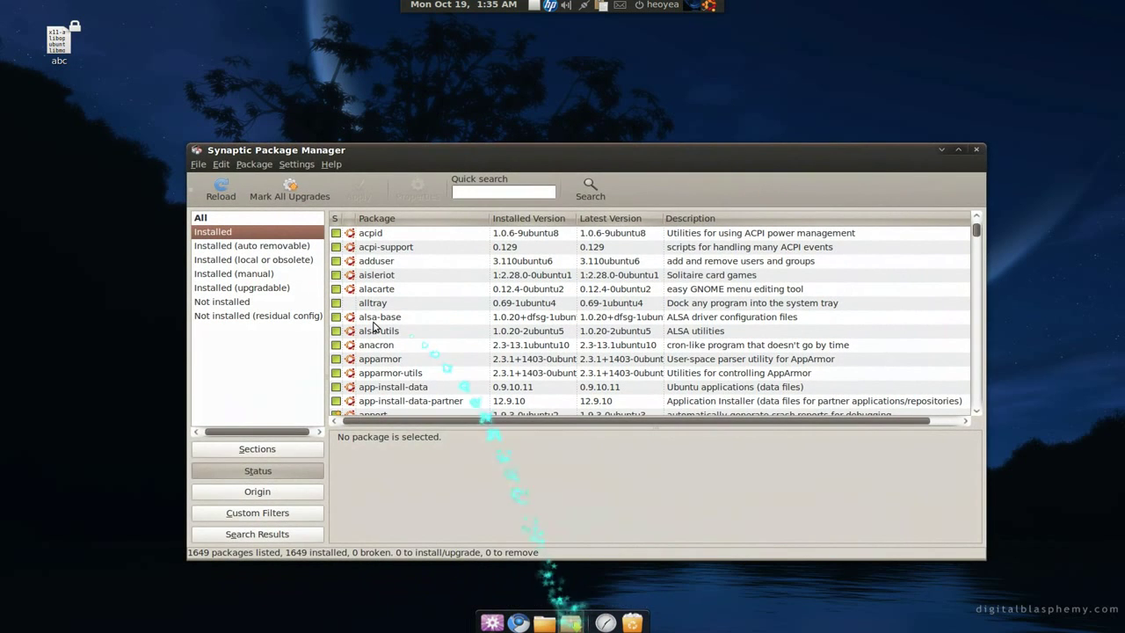
left_click(295, 220)
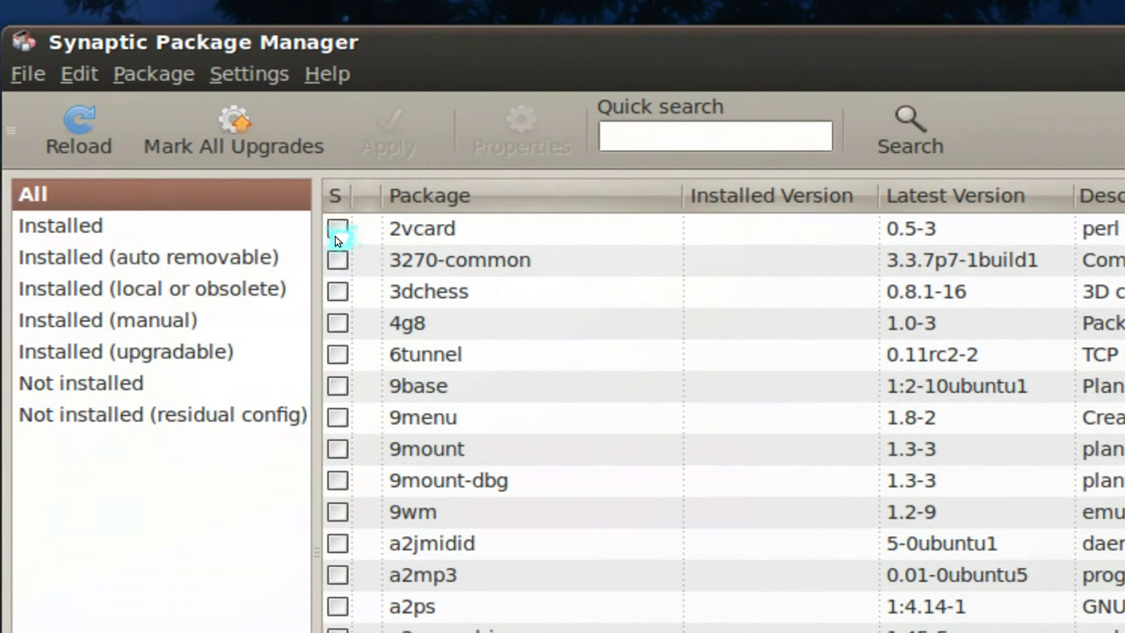
left_click(337, 235)
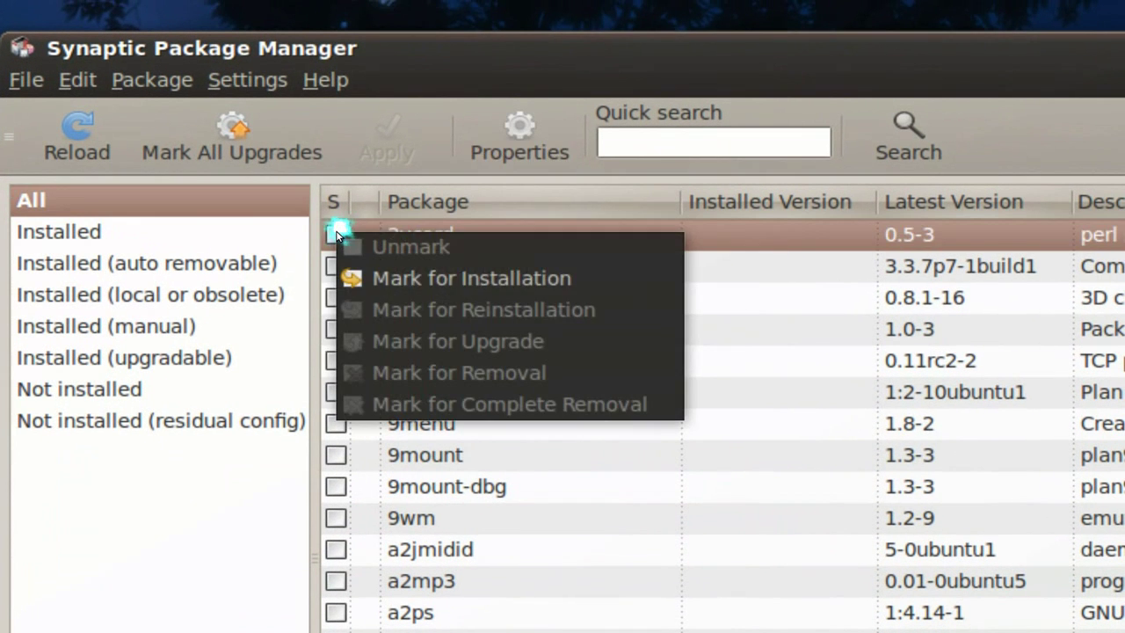
left_click(340, 252)
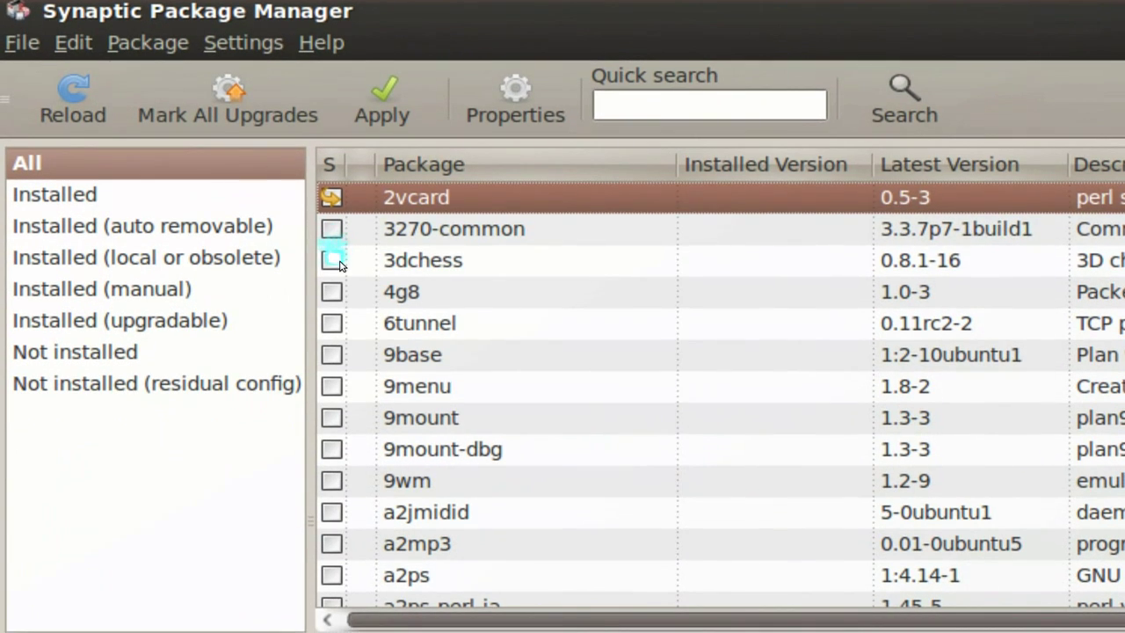
left_click(337, 264)
left_click(344, 280)
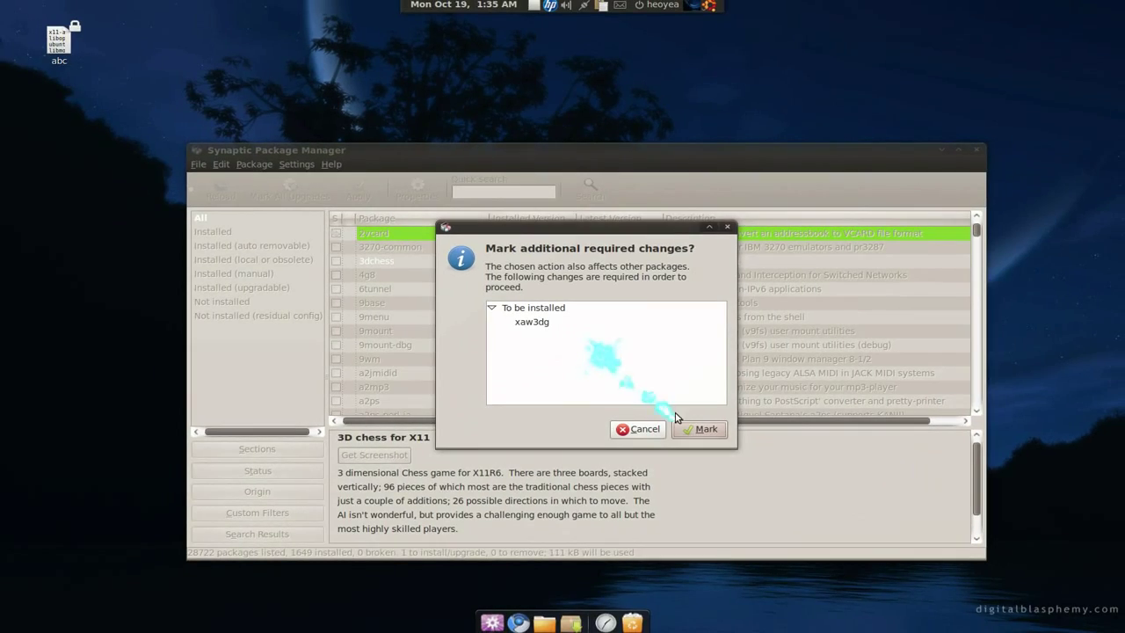
left_click(679, 428)
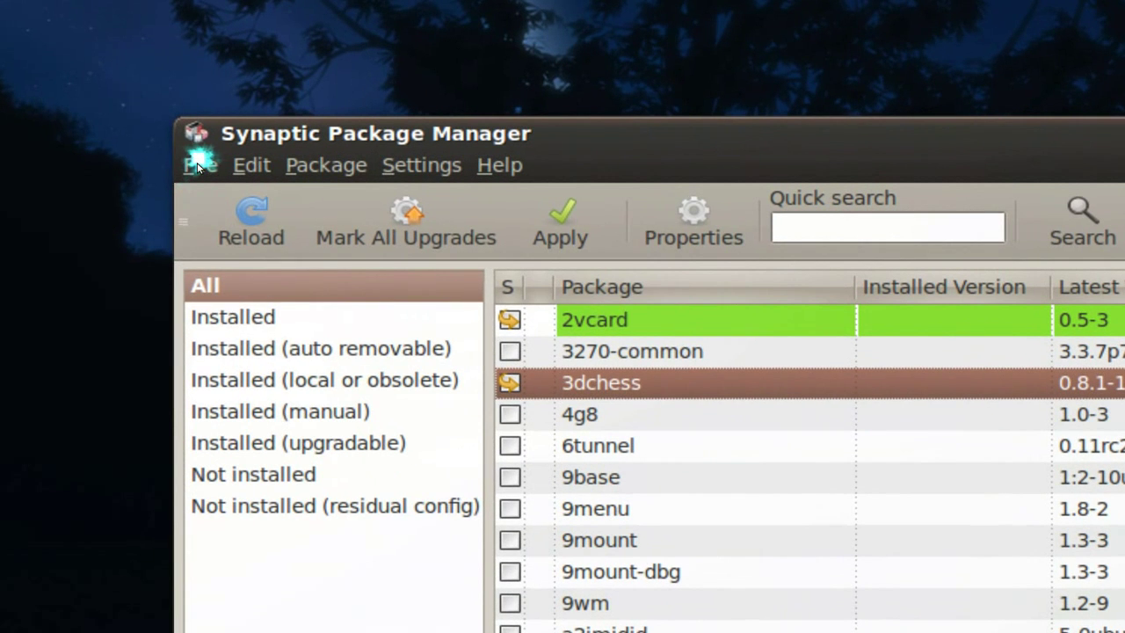
left_click(197, 167)
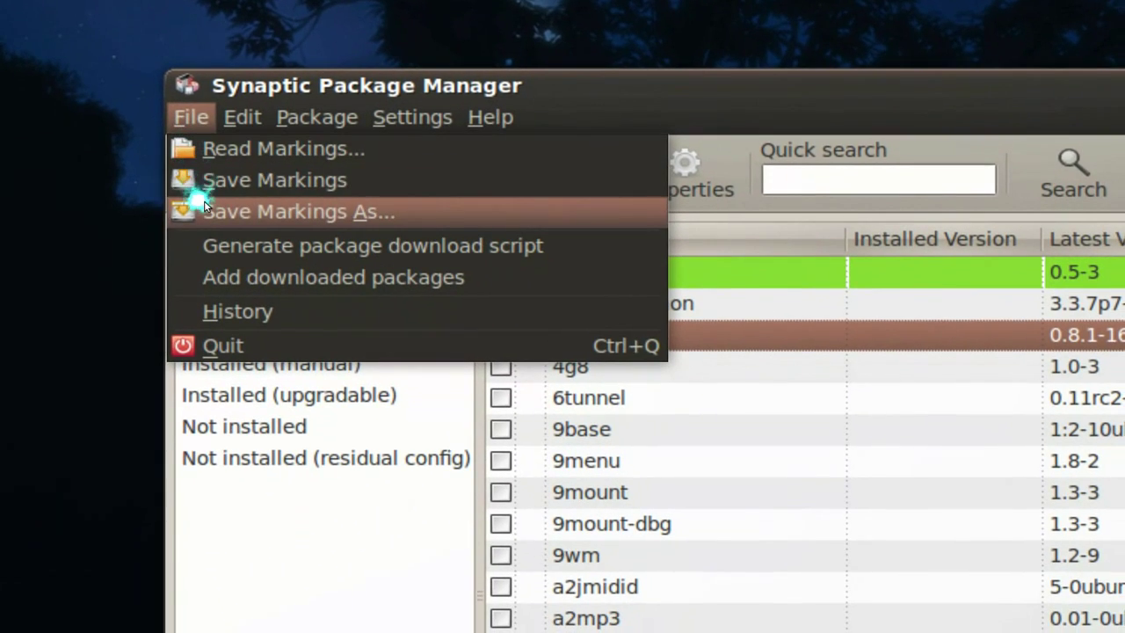
Save the current markings as xyz on the Desktop, then minimize Synaptic
left_click(204, 207)
type("xyz")
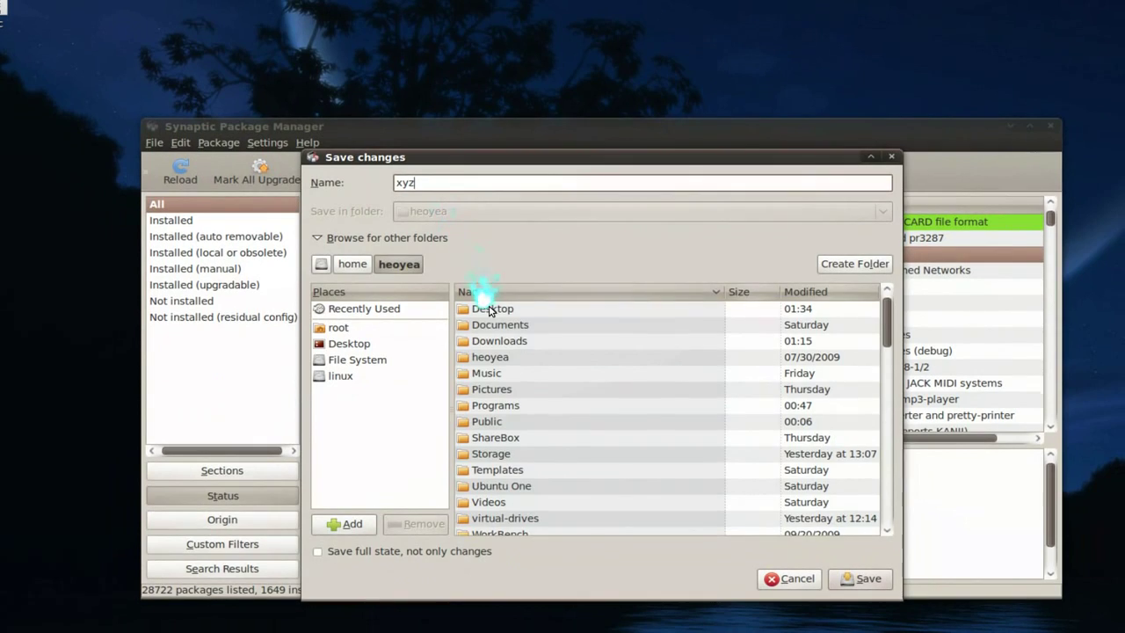
double_click(486, 309)
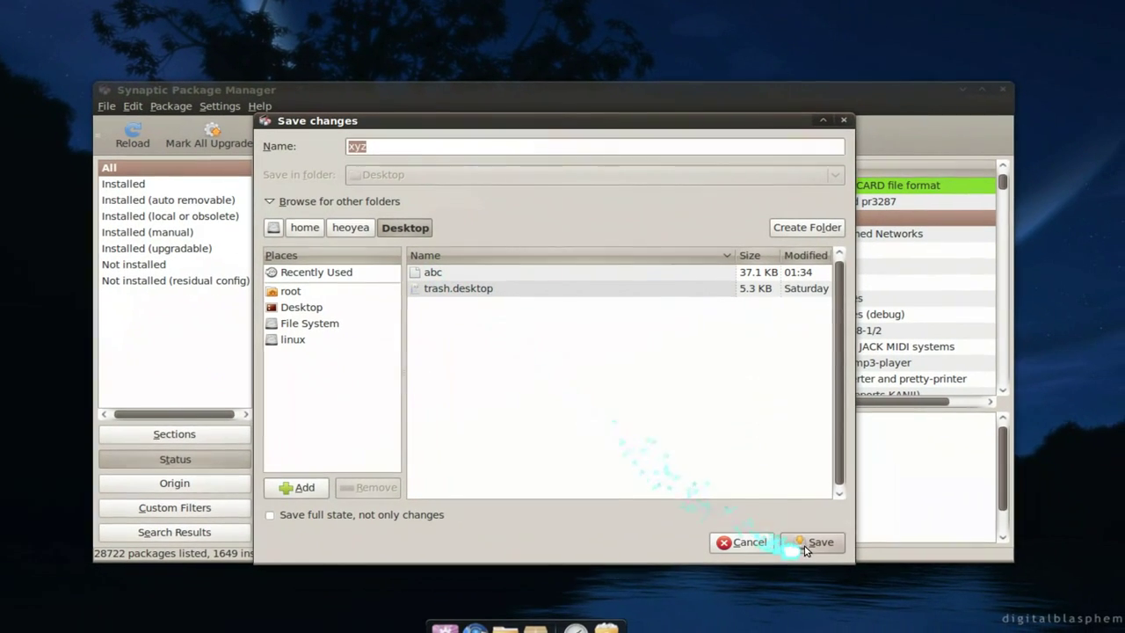
left_click(806, 545)
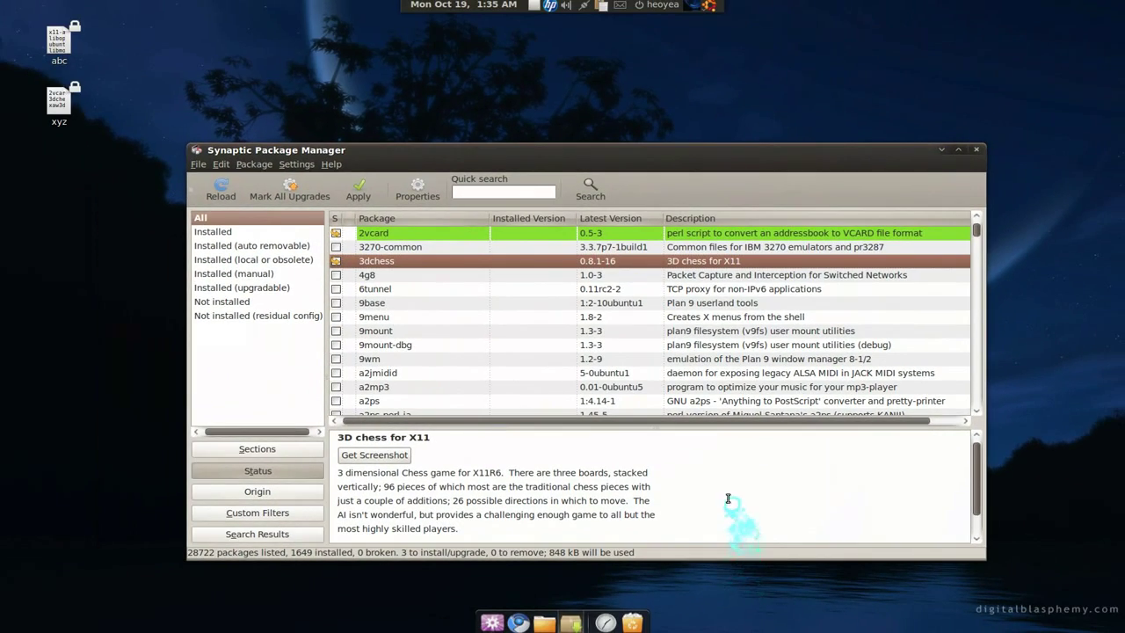
left_click(941, 149)
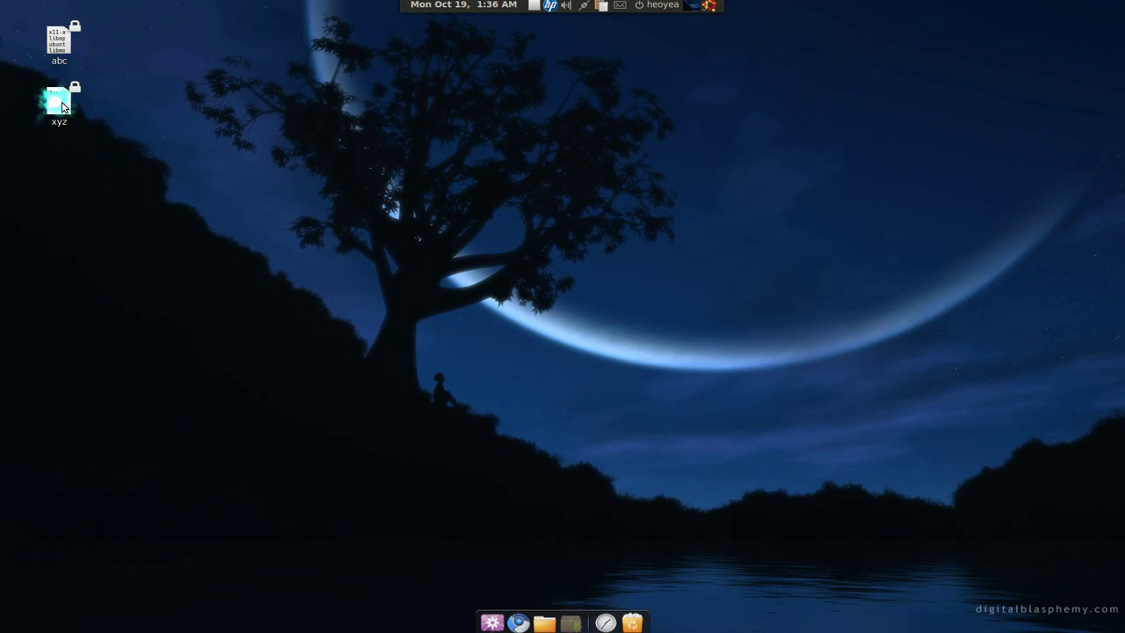
Check xyz in gedit lists 2vcard, 3dchess, xaw3dg, then quit Synaptic discarding changes
double_click(62, 106)
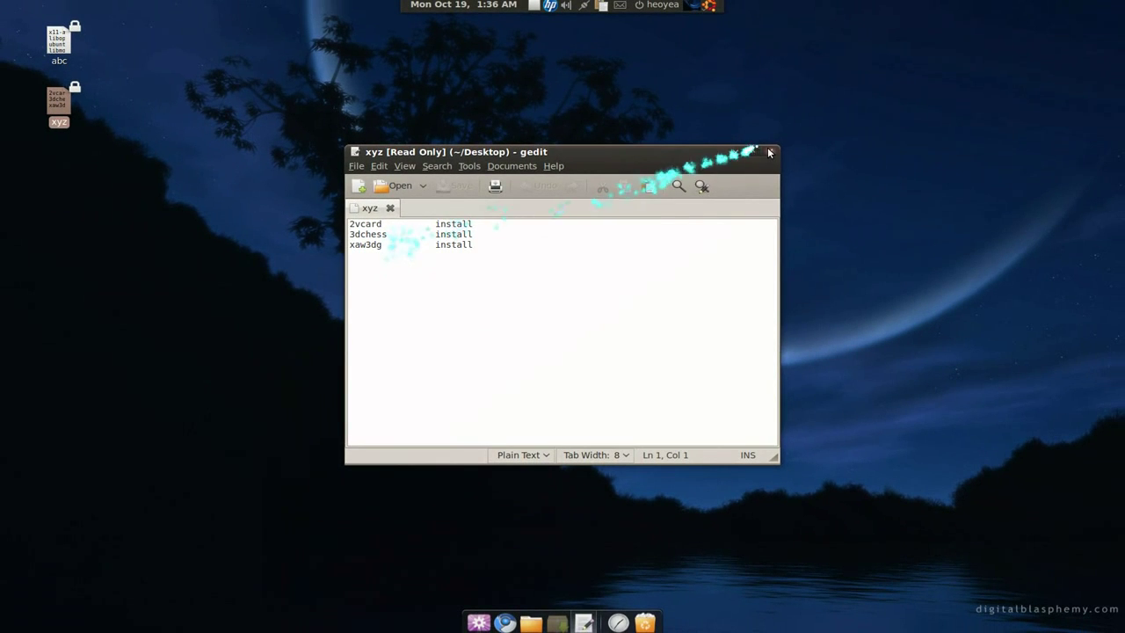
left_click(765, 146)
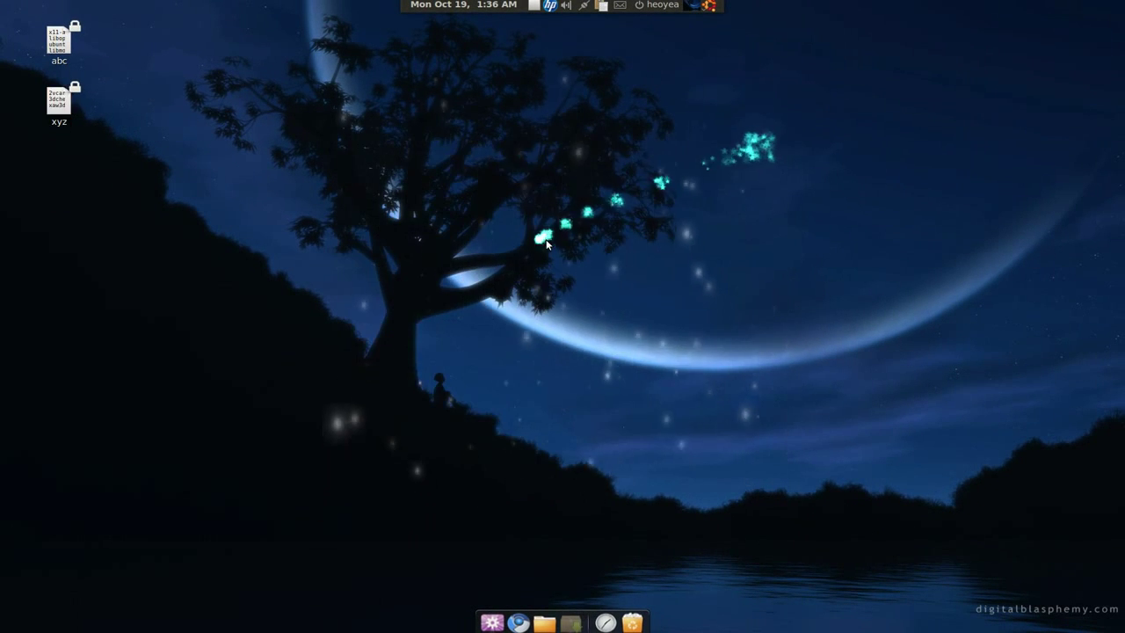
left_click(571, 622)
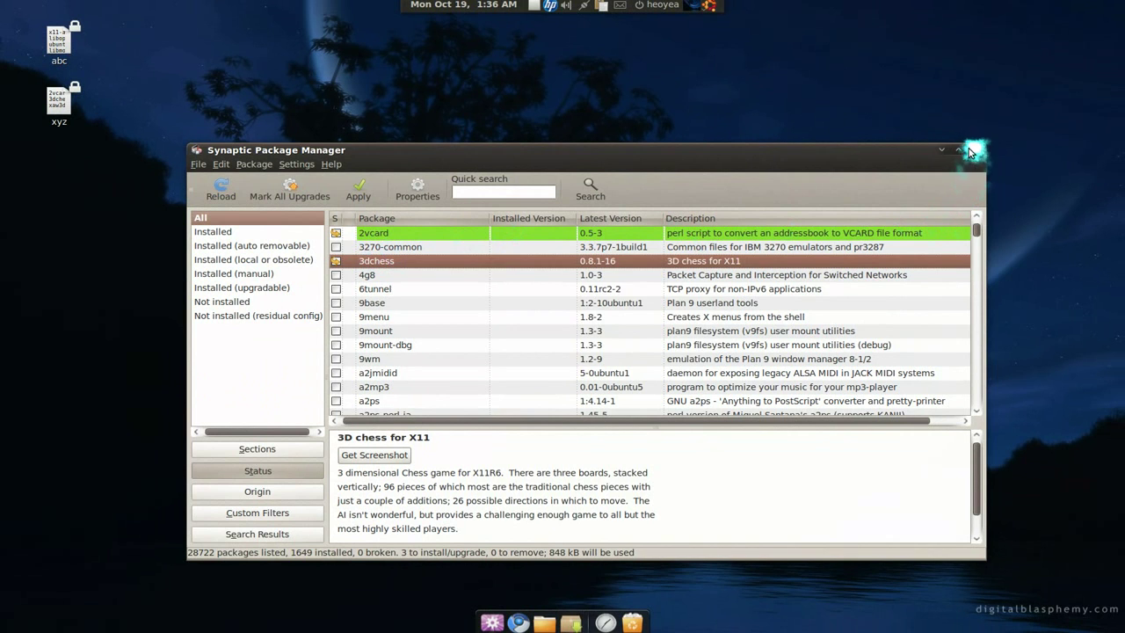
left_click(974, 151)
left_click(682, 344)
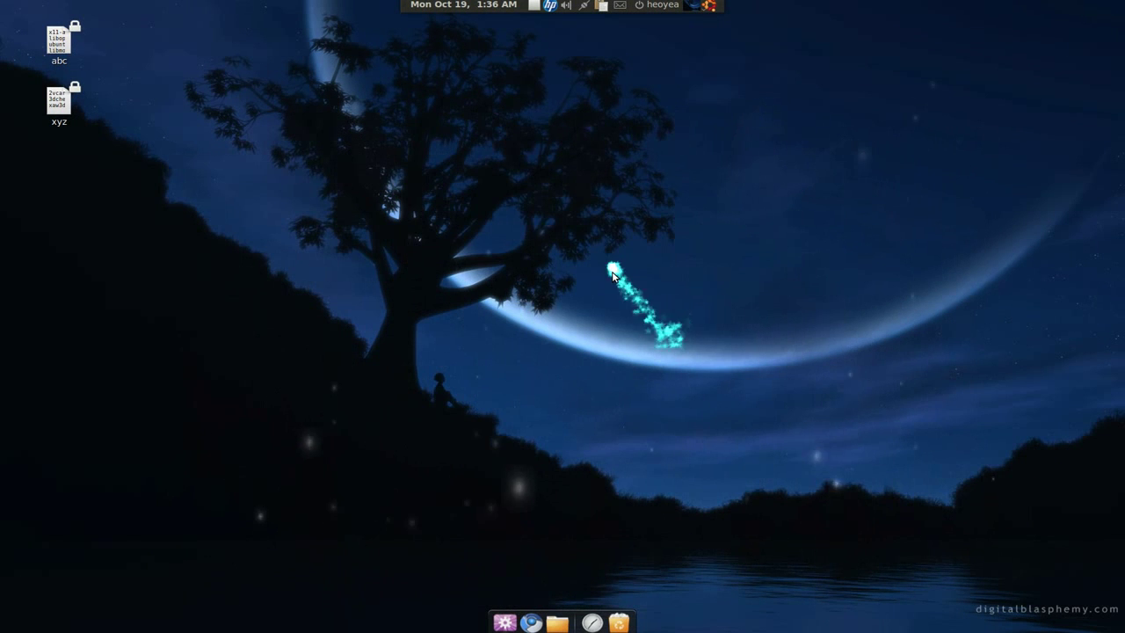
Relaunch Synaptic as administrator via the launcher search 'Syn', confirming the password
key("super+space")
type("Syn")
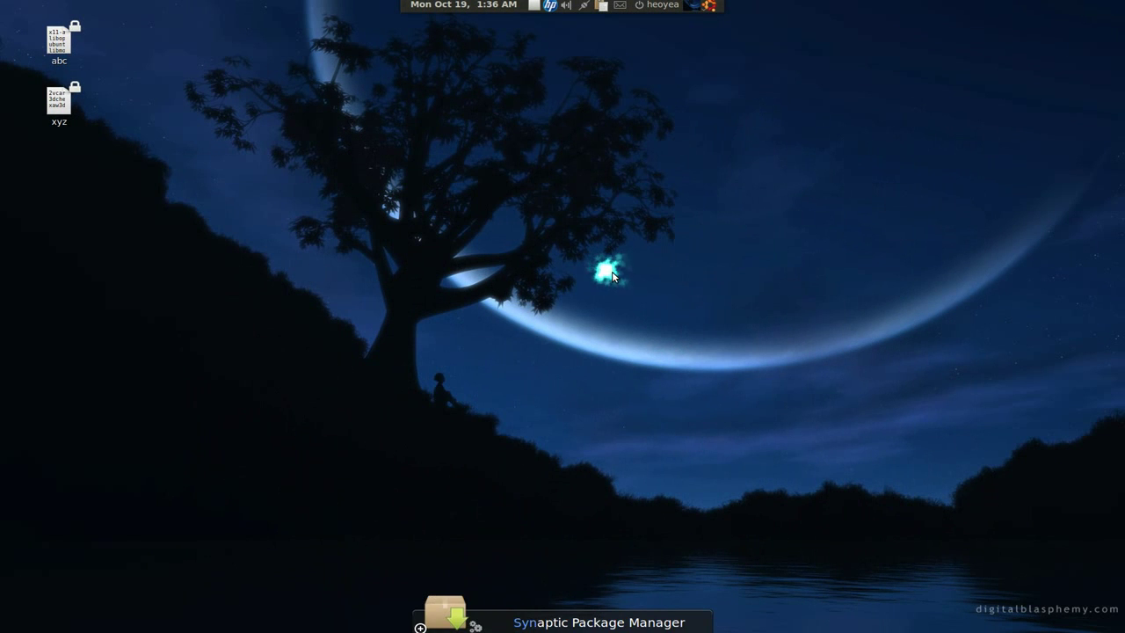
key("Return")
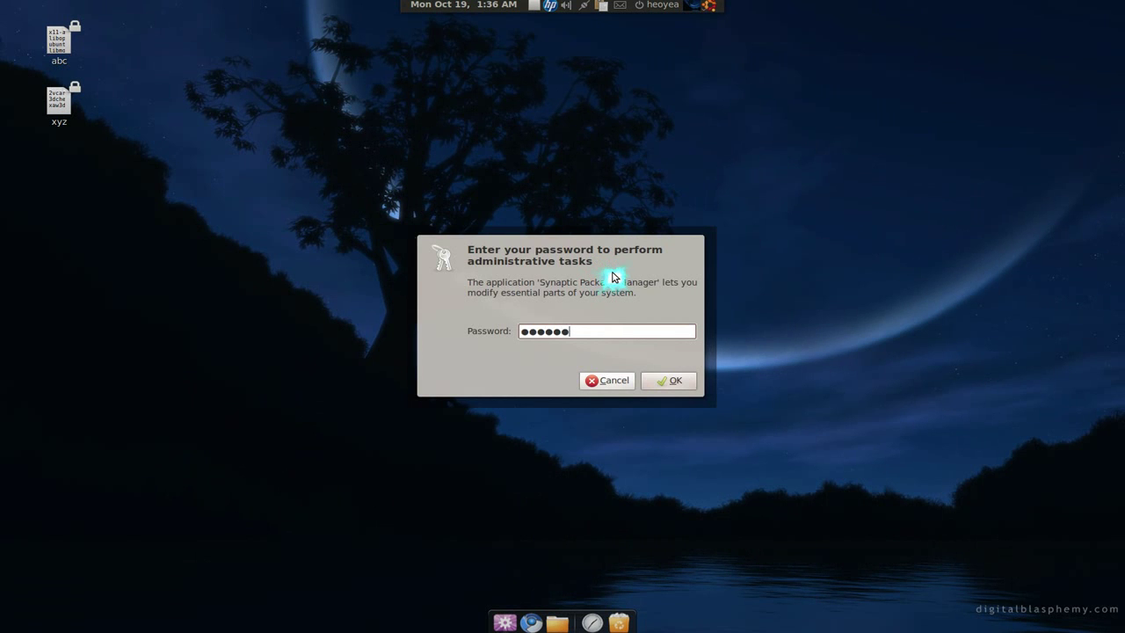
key("Return")
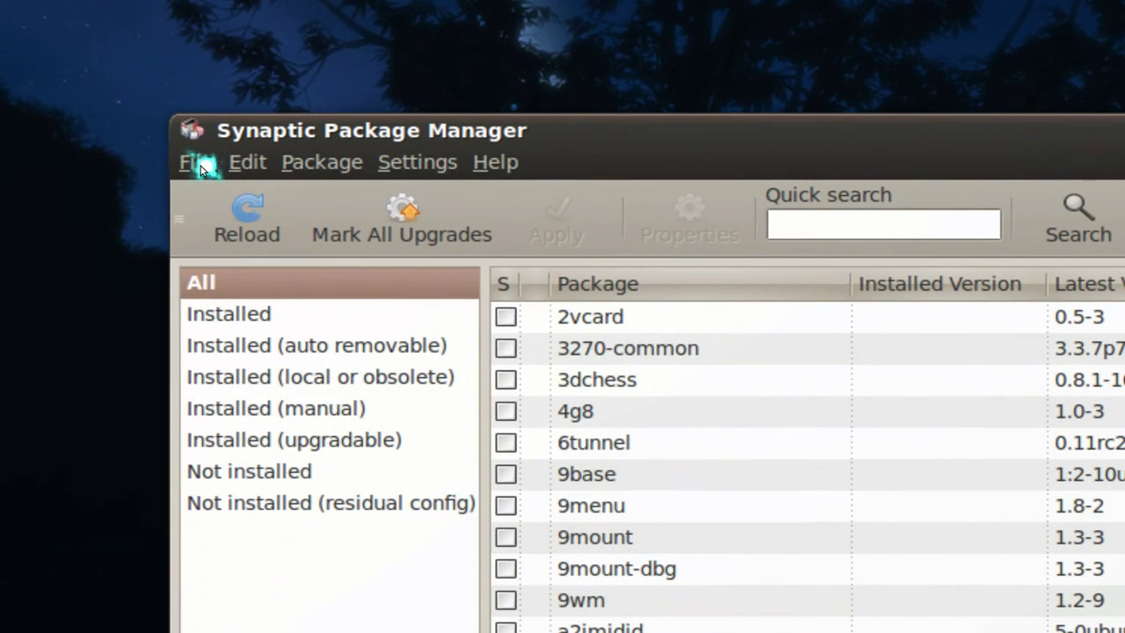
Read markings from the Desktop file xyz, restoring 2vcard, 3dchess and xaw3dg as marked
left_click(199, 164)
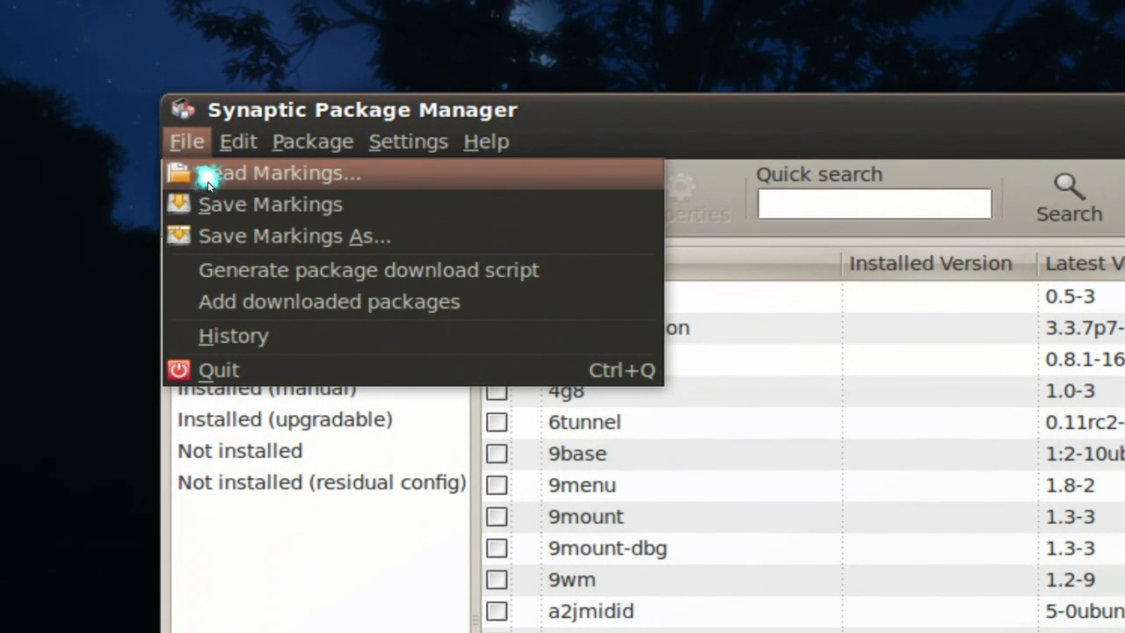
left_click(220, 174)
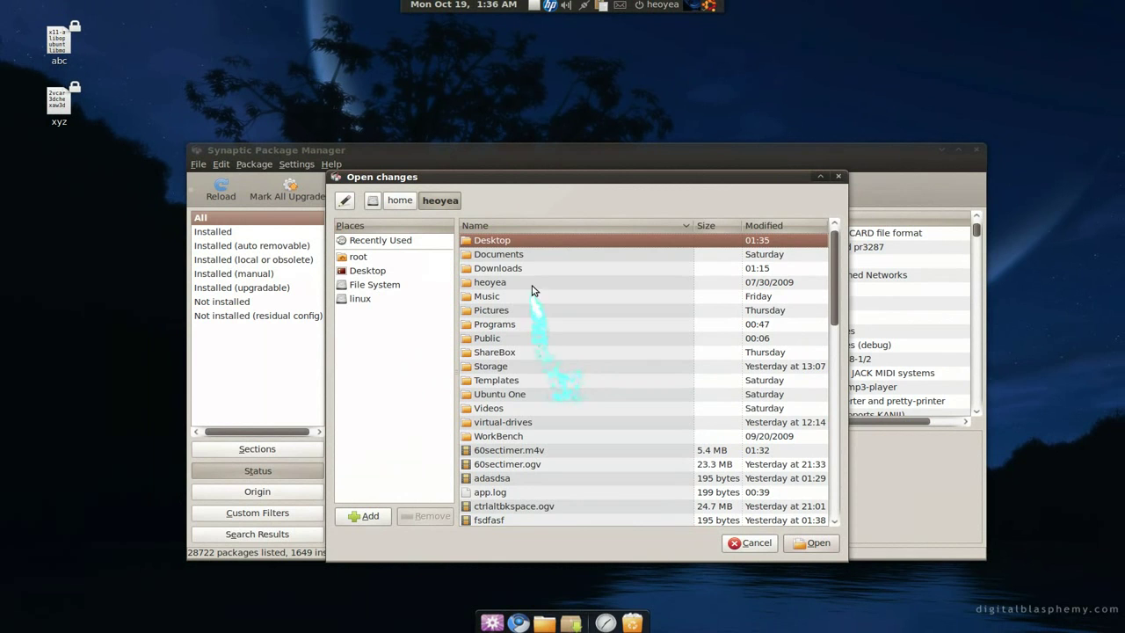
left_click(509, 243)
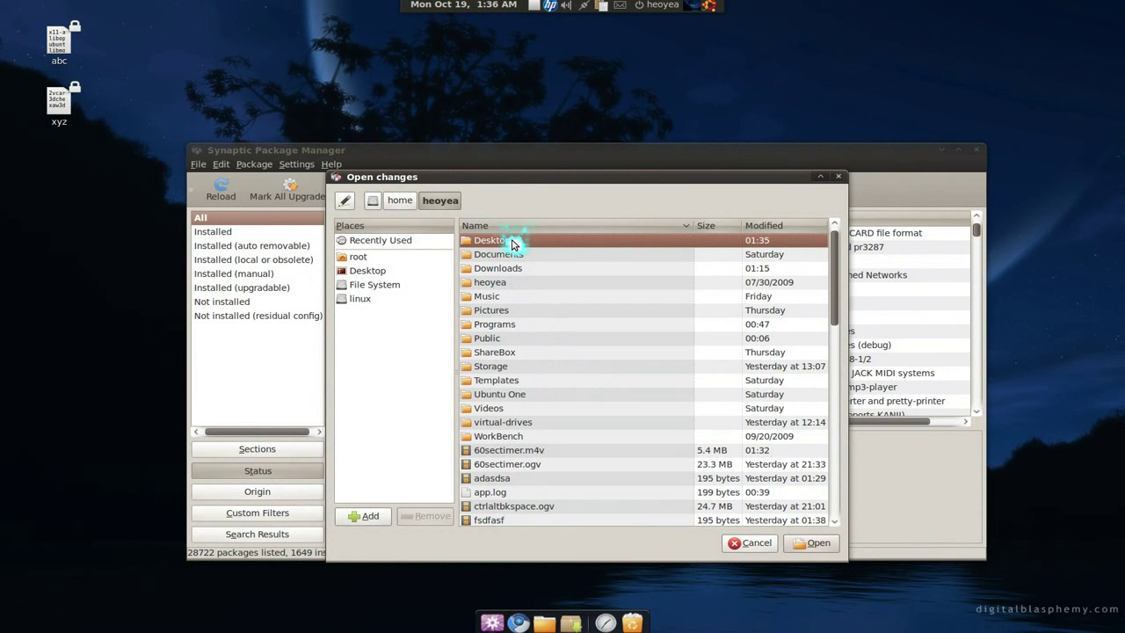
double_click(513, 242)
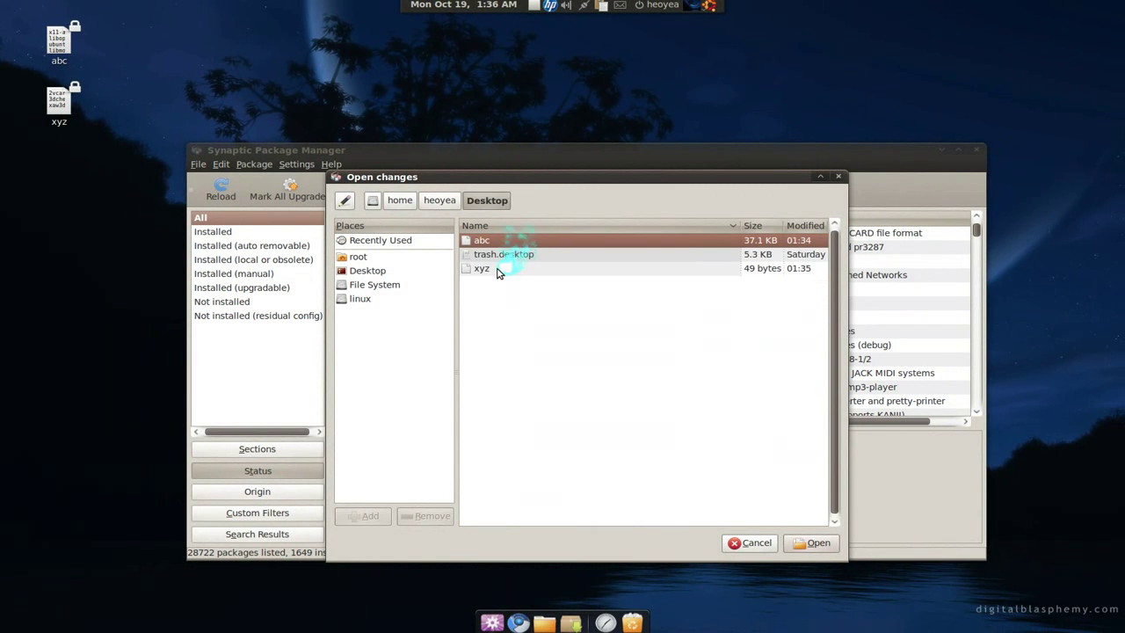
left_click(496, 270)
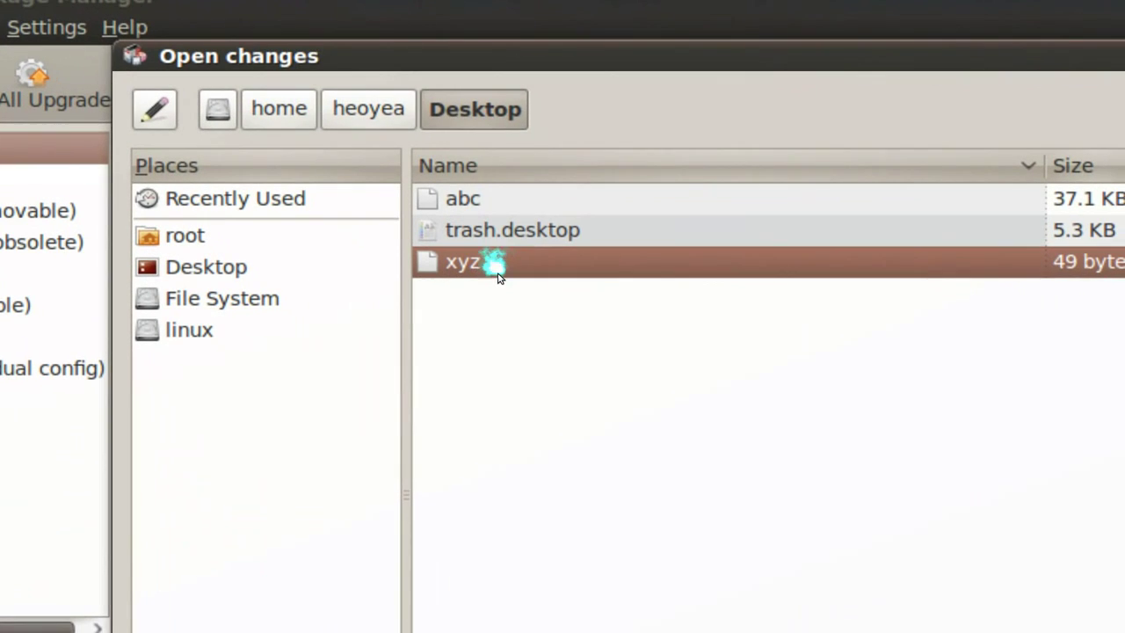
double_click(497, 272)
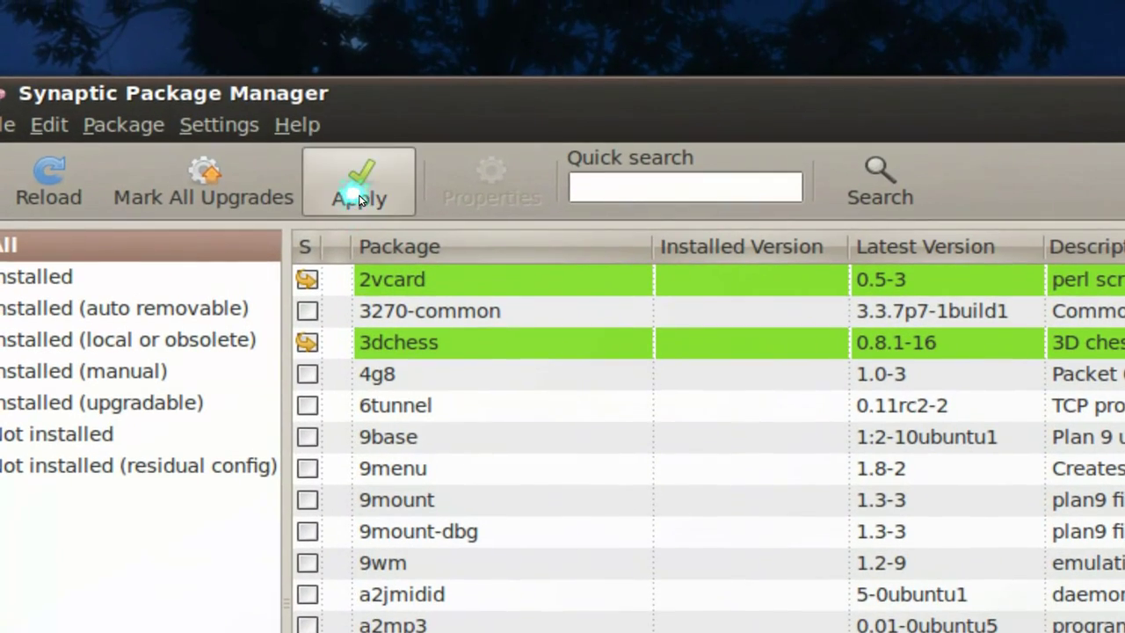
left_click(359, 200)
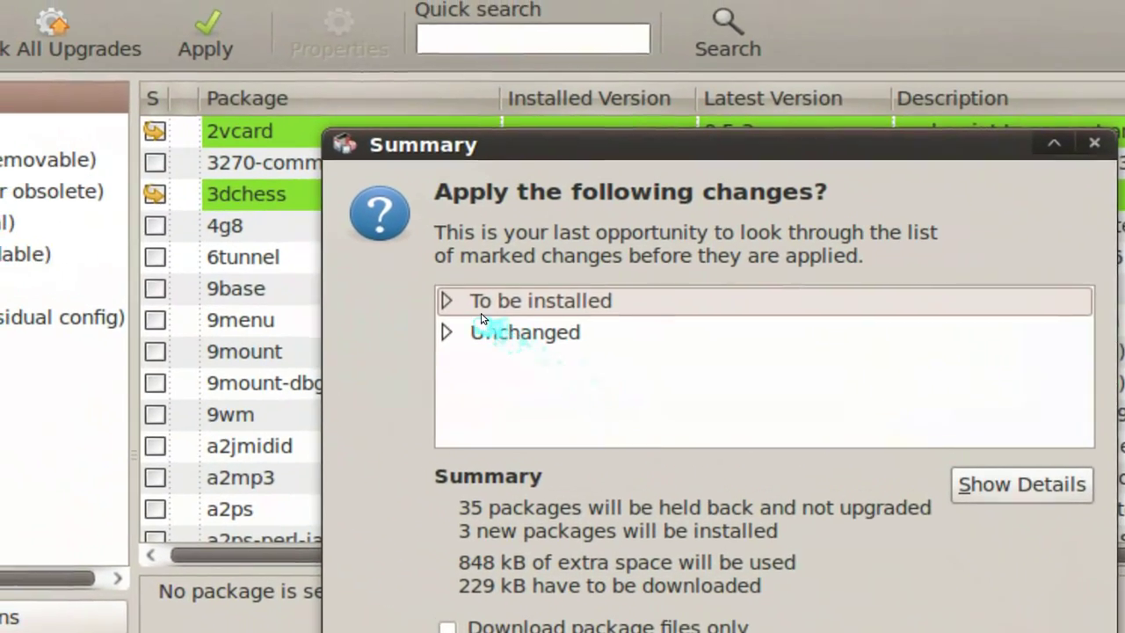
left_click(468, 308)
left_click(454, 305)
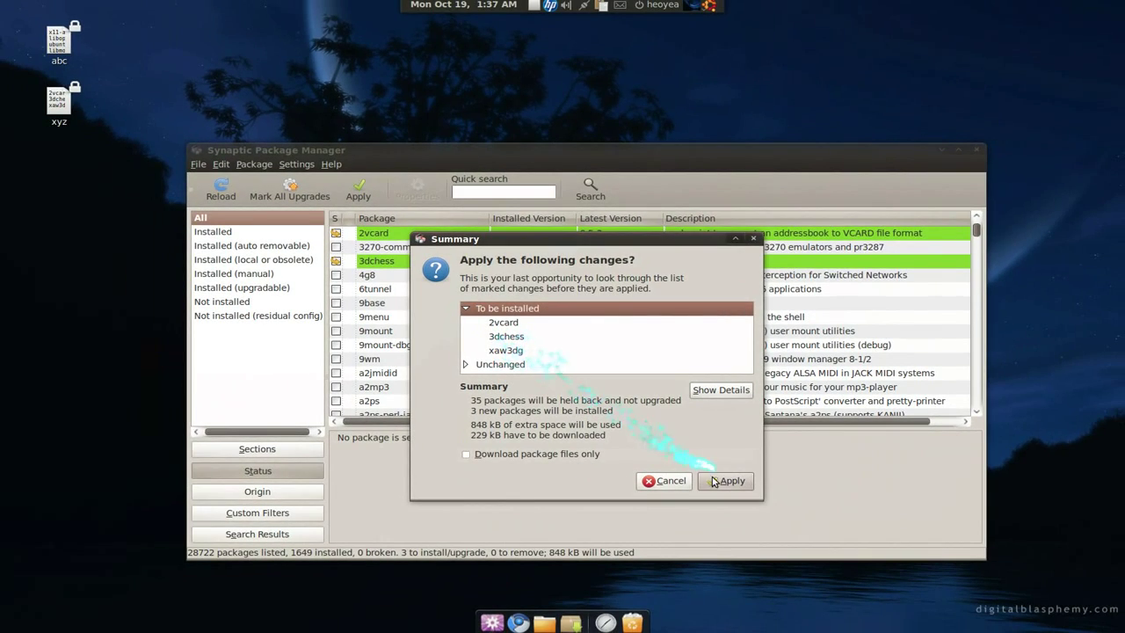
left_click(669, 481)
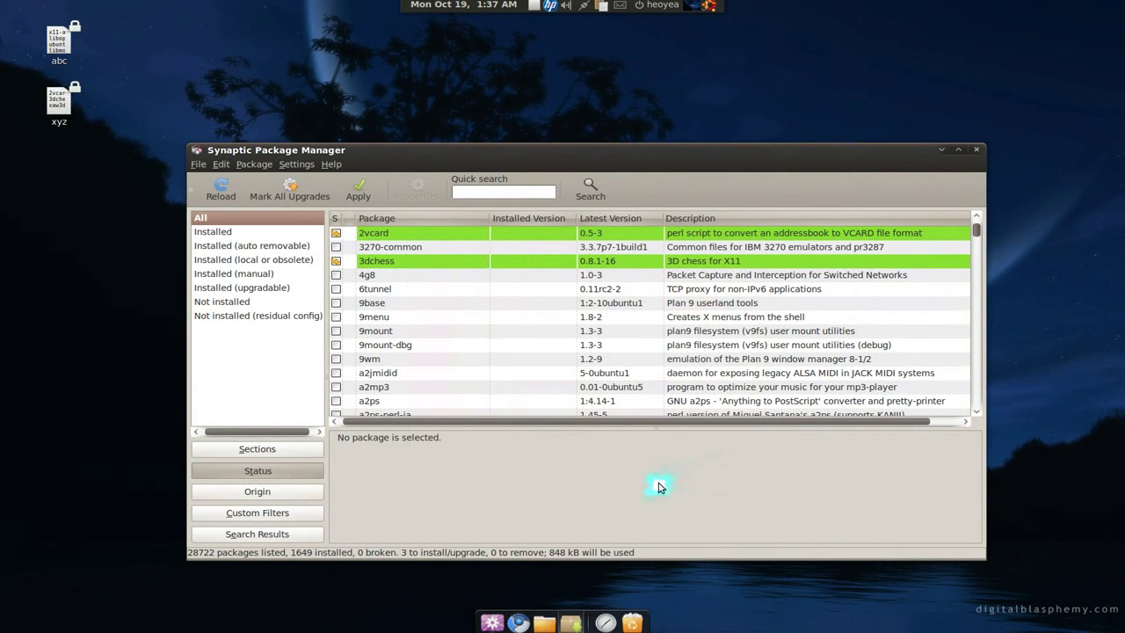